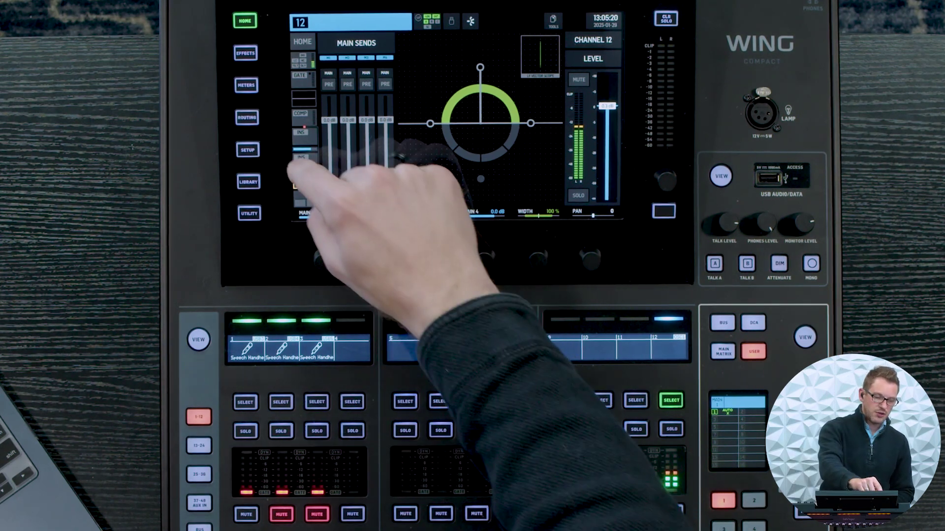
Step: Open channel 12's insert processor page and start choosing the processor for its insert slot
{"action": "left_click", "coordinate": [304, 159]}
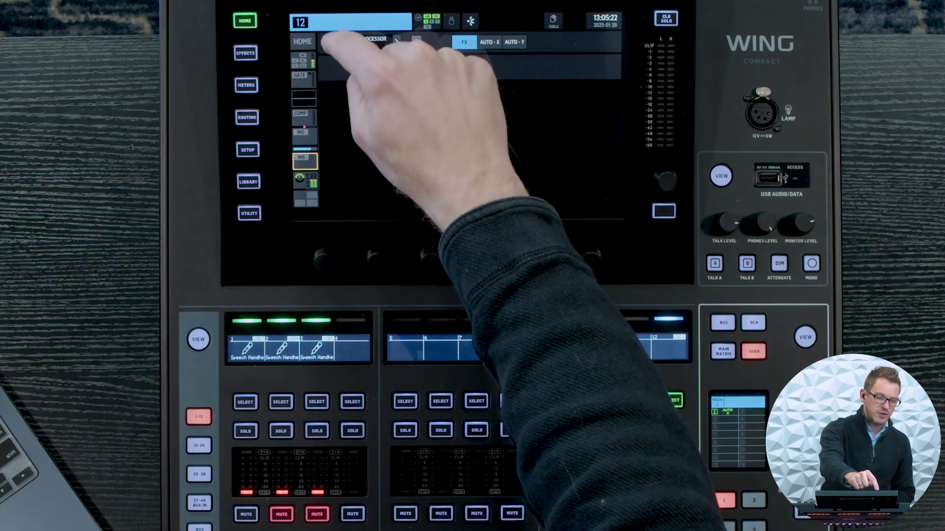
{"action": "left_click", "coordinate": [480, 43]}
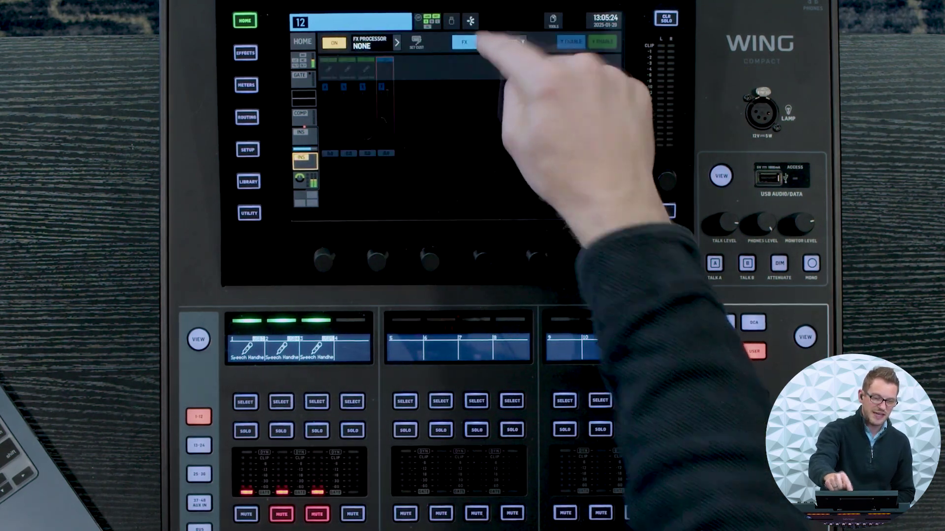